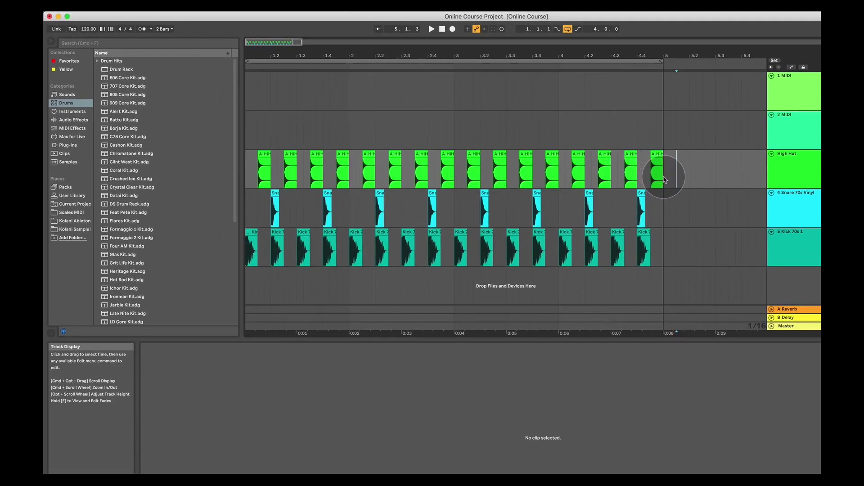
- Consolidate the four bars of separate hits into one continuous clip each on the High Hat, snare and kick tracks
left_click_drag(662, 179, 215, 163)
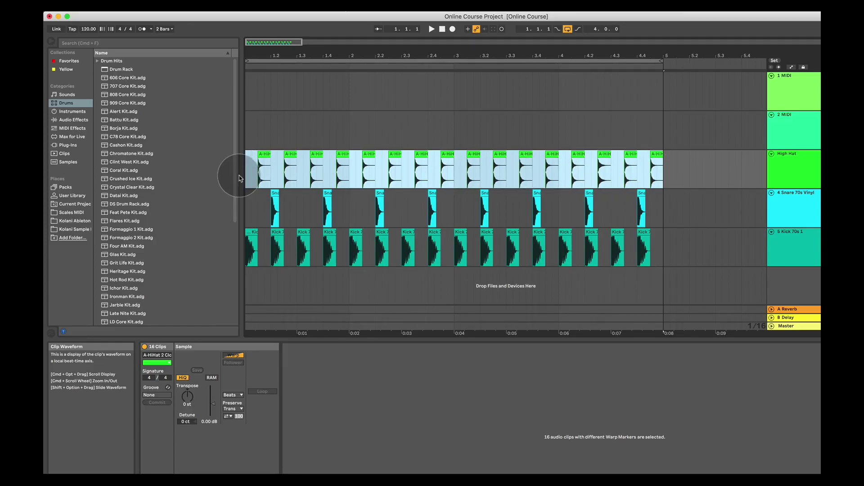
right_click(264, 170)
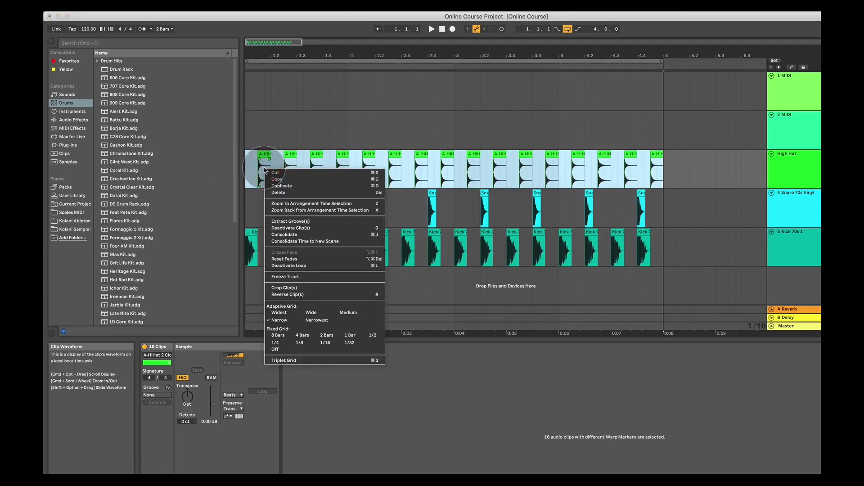
left_click(314, 234)
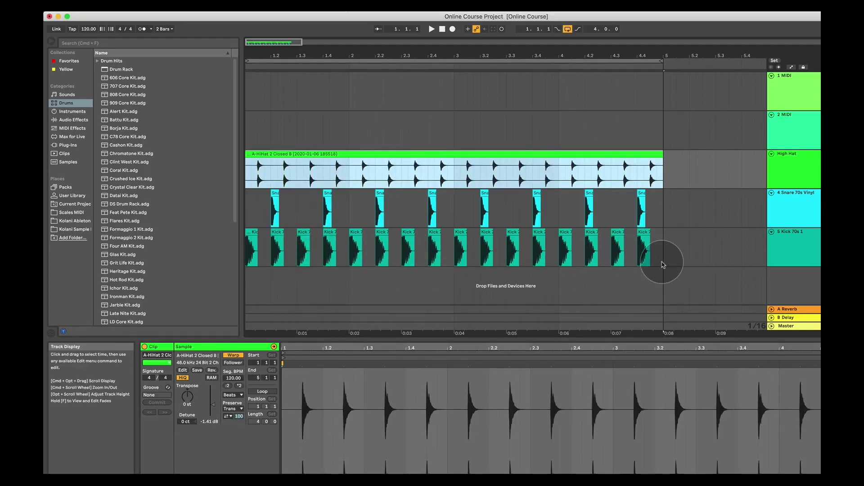
left_click_drag(663, 264, 209, 212)
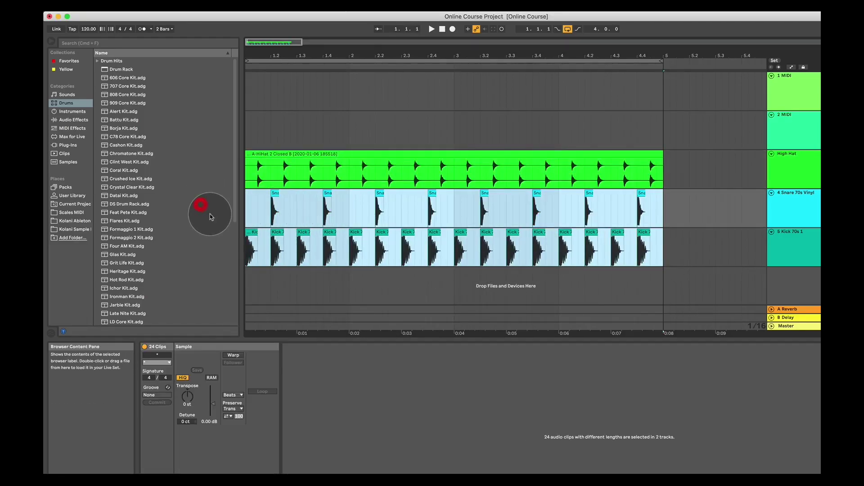
right_click(276, 250)
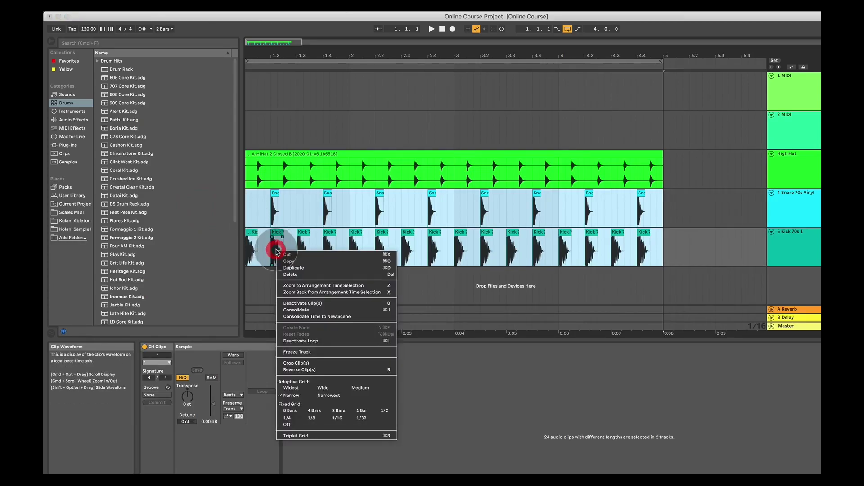
left_click(343, 309)
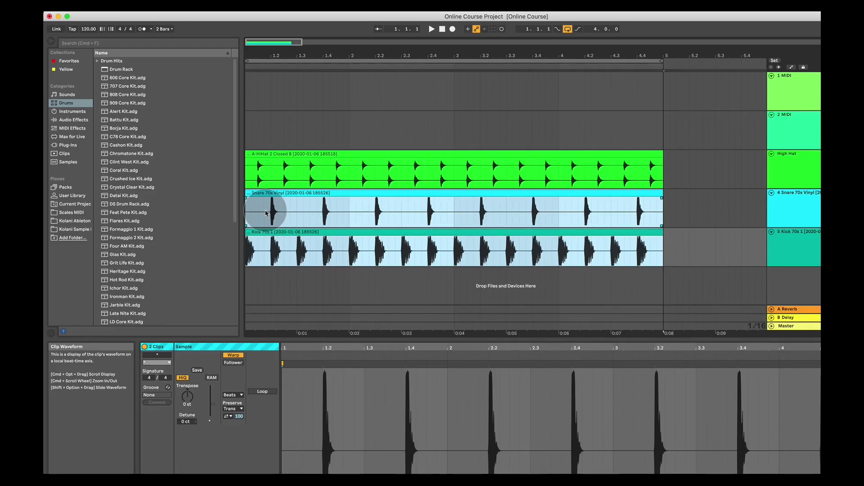
- Show the High Hat clip's sample settings and lower its gain to -1.86 dB
left_click(286, 160)
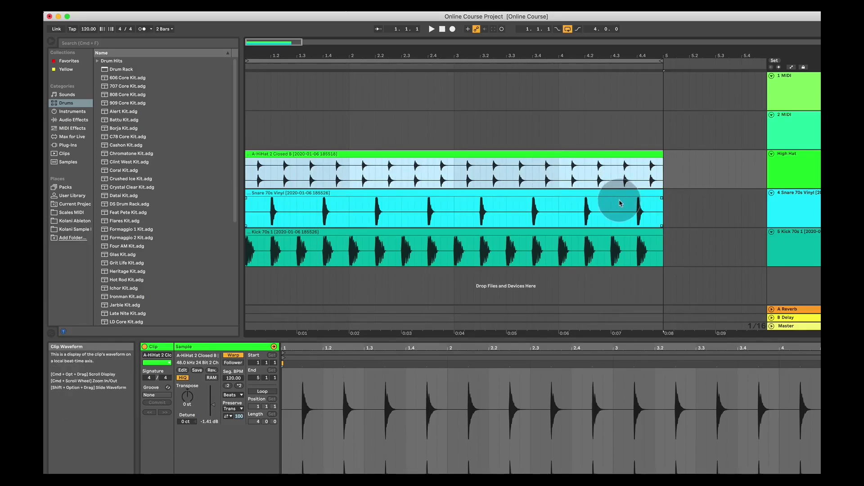
left_click(601, 194)
left_click(588, 231)
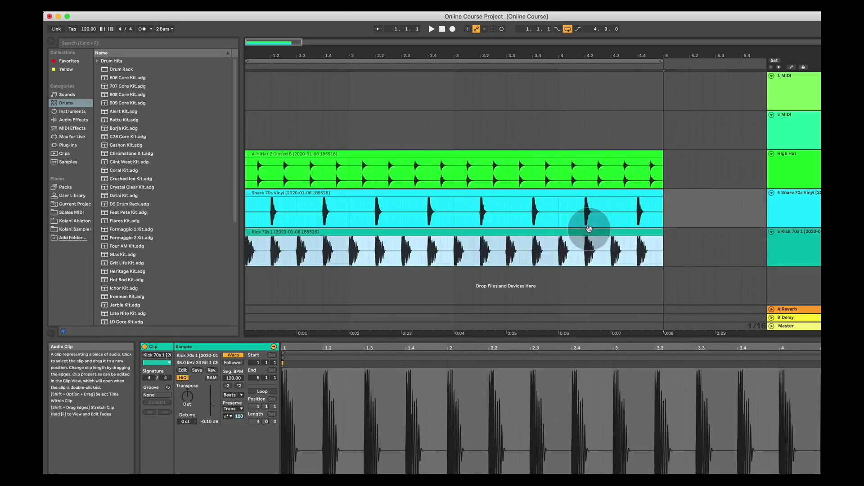
left_click(441, 153)
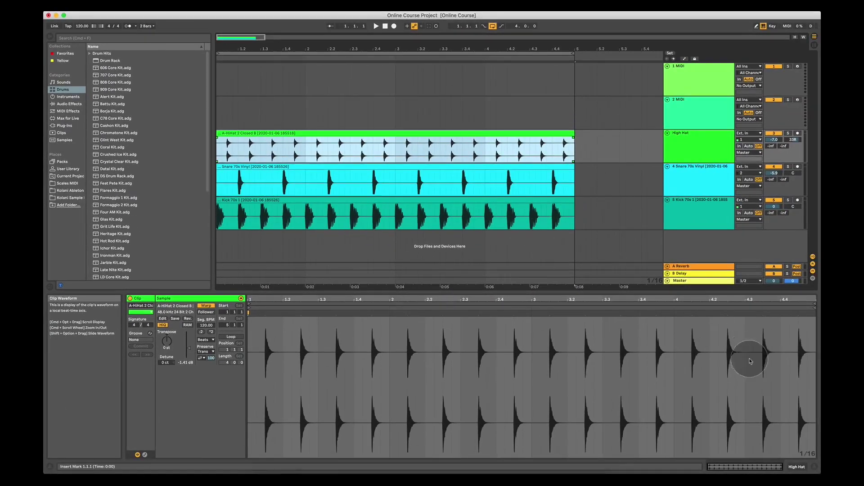
left_click(814, 468)
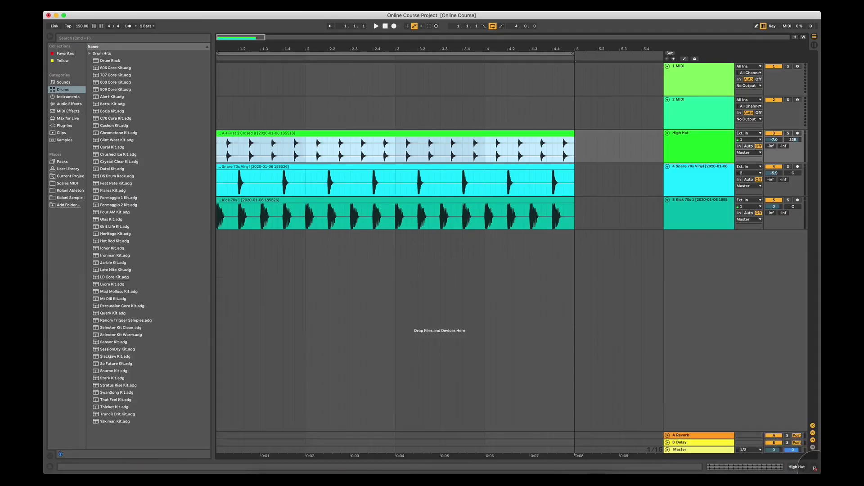
double_click(381, 133)
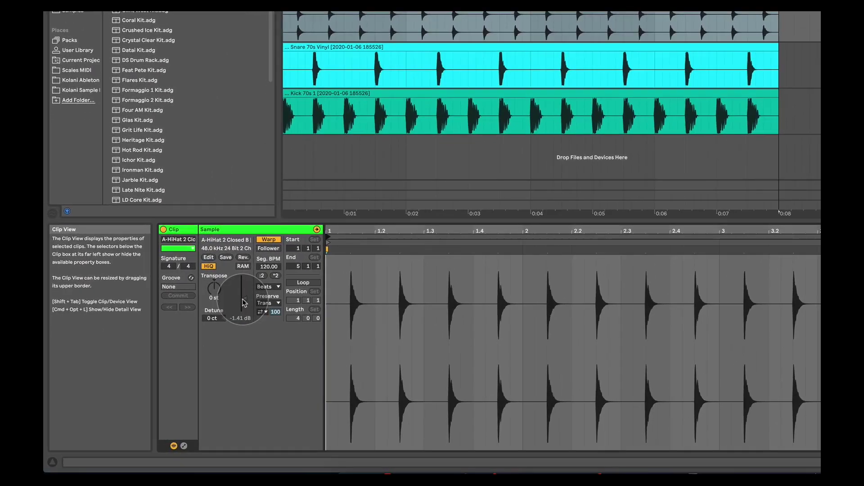
mouse_move(243, 302)
left_mouse_down()
mouse_move(243, 294)
mouse_move(243, 301)
mouse_move(214, 292)
left_mouse_up()
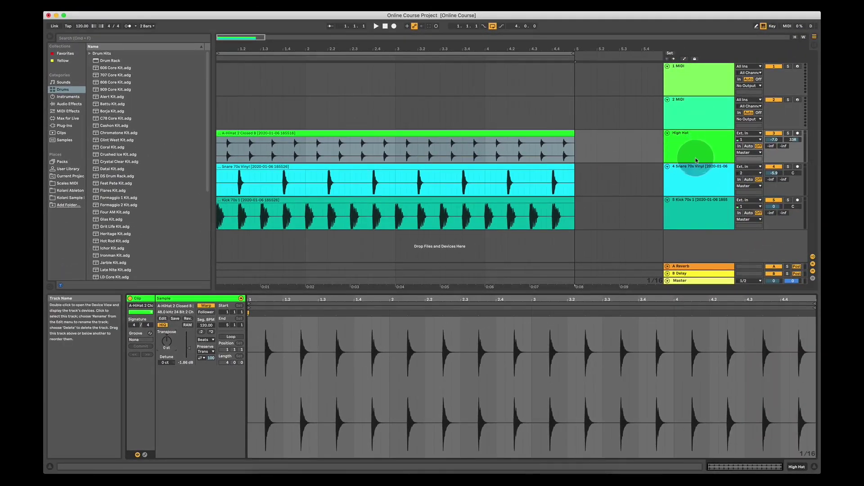
- Solo the High Hat track and start playback
left_click(787, 134)
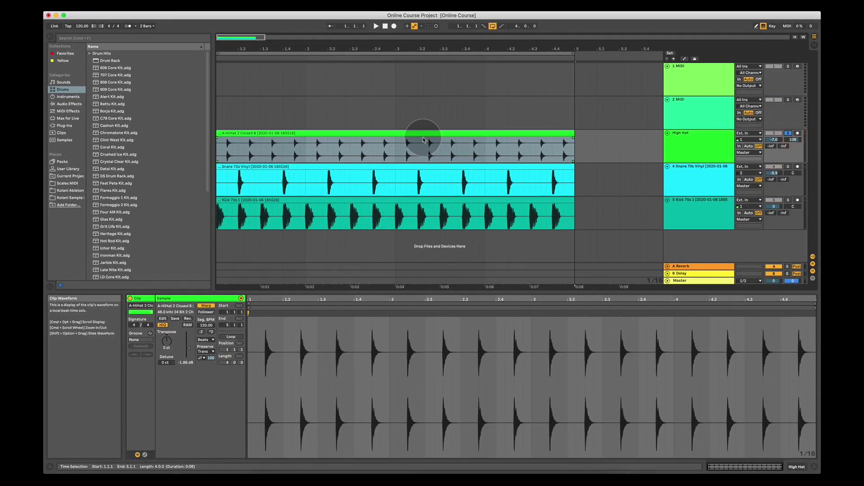
key("space")
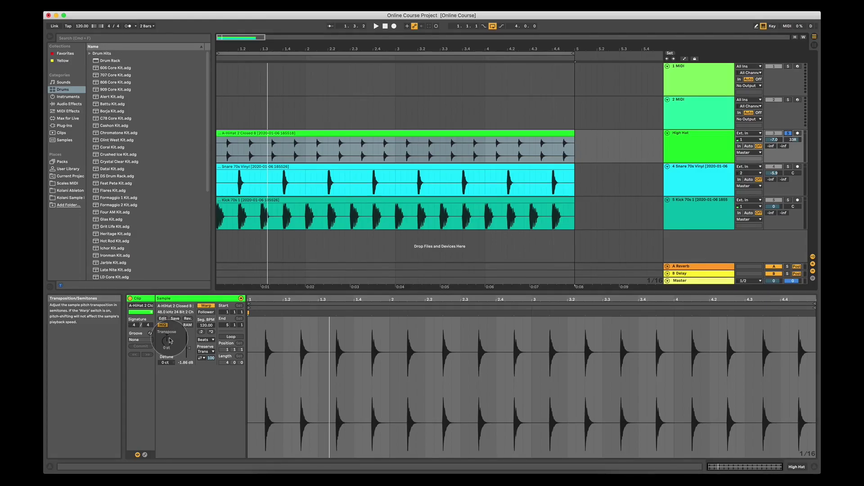
- Try transposing the High Hat clip to 5 st and -18 st during playback, and reset it to 0 st
left_click_drag(170, 341, 170, 330)
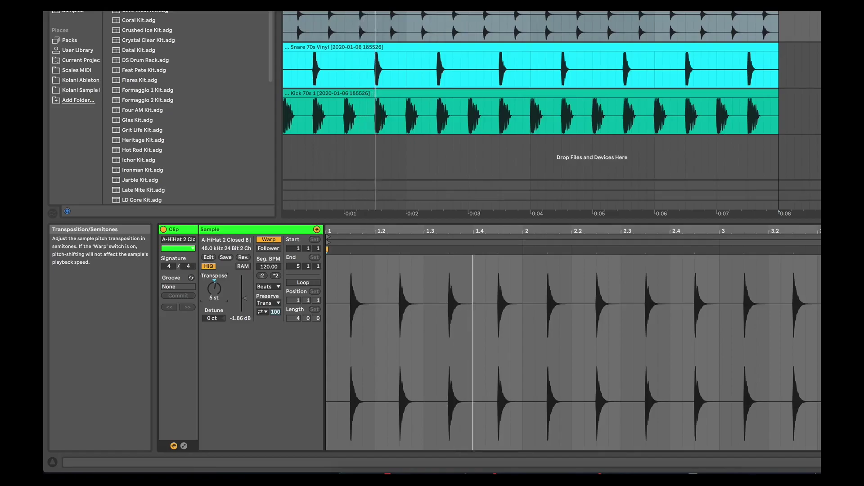
left_click_drag(214, 288, 215, 342)
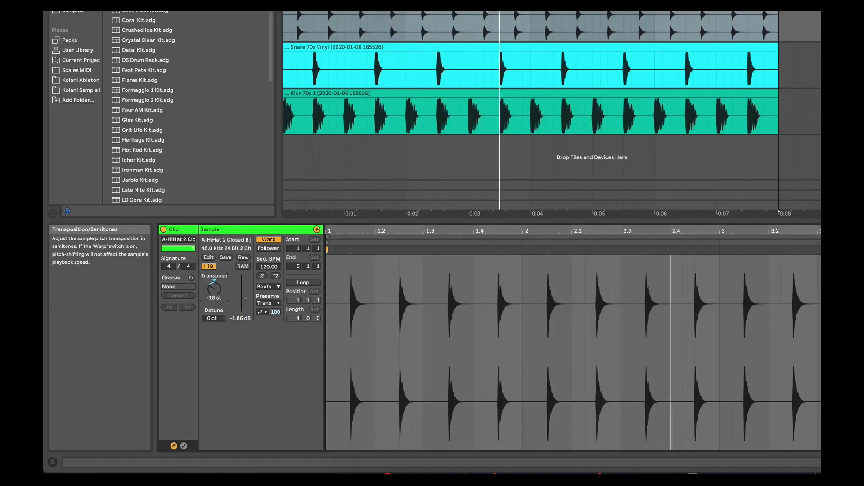
double_click(214, 290)
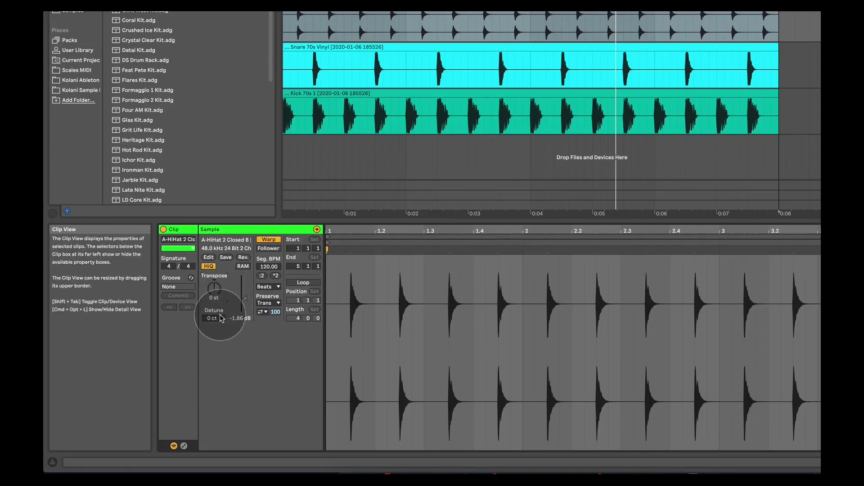
- Try fine detuning and small transpositions on the High Hat clip, down to -3 st during playback, and return them to 0 ct and 0 st
mouse_move(212, 319)
left_mouse_down()
mouse_move(212, 342)
mouse_move(213, 306)
left_mouse_up()
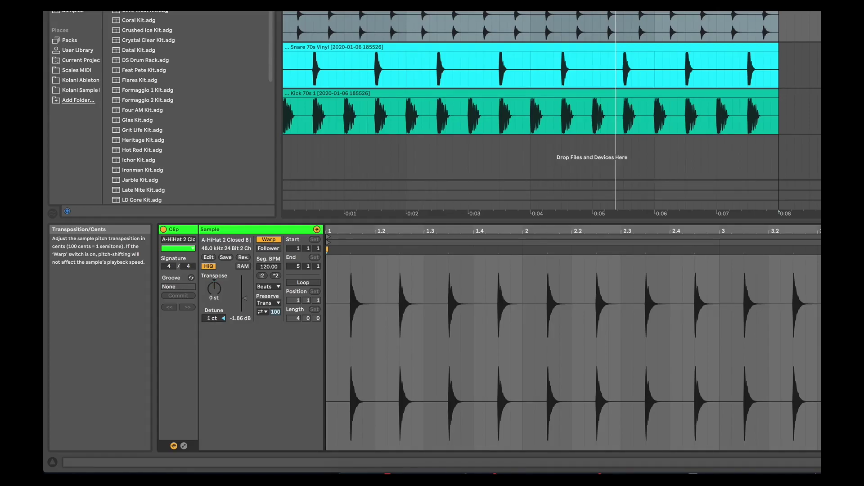
mouse_move(215, 288)
left_mouse_down()
mouse_move(214, 278)
mouse_move(214, 306)
mouse_move(215, 285)
left_mouse_up()
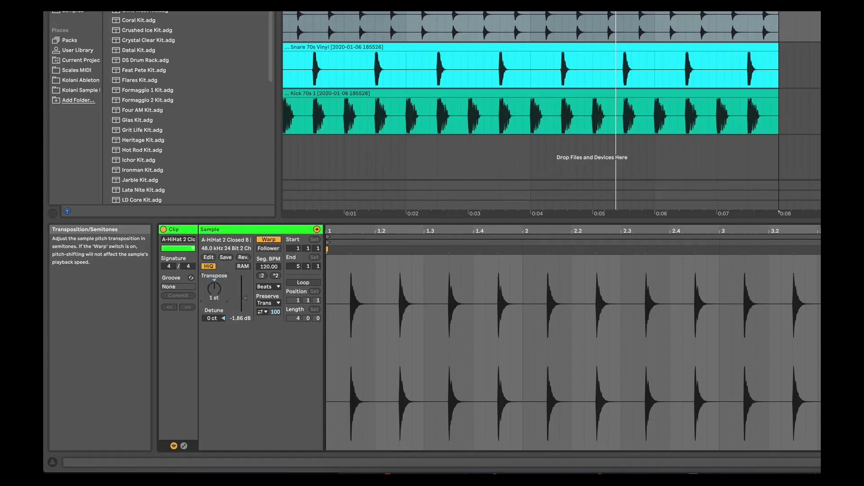
left_click_drag(214, 288, 217, 289)
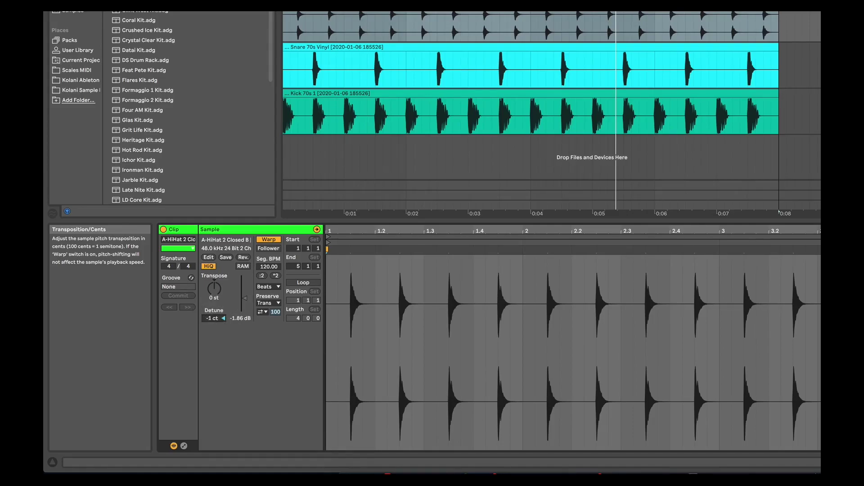
left_click_drag(212, 318, 212, 333)
left_click_drag(214, 288, 214, 291)
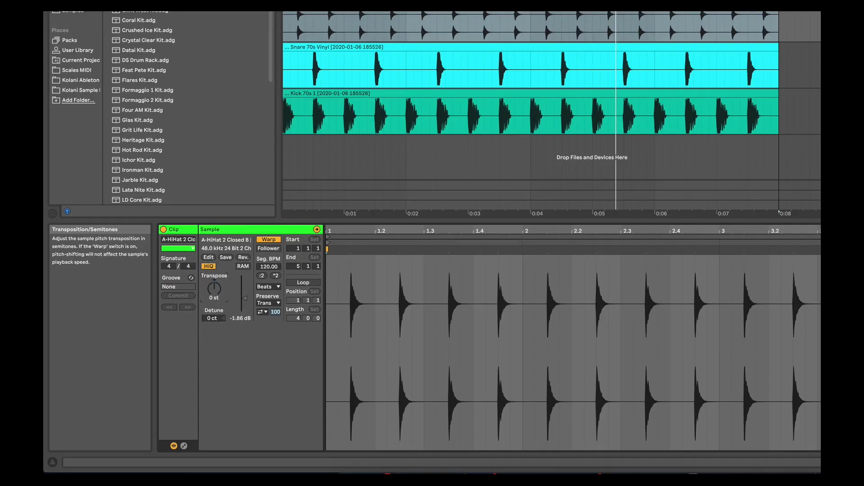
left_click(209, 318)
key("space")
left_click_drag(208, 321, 209, 447)
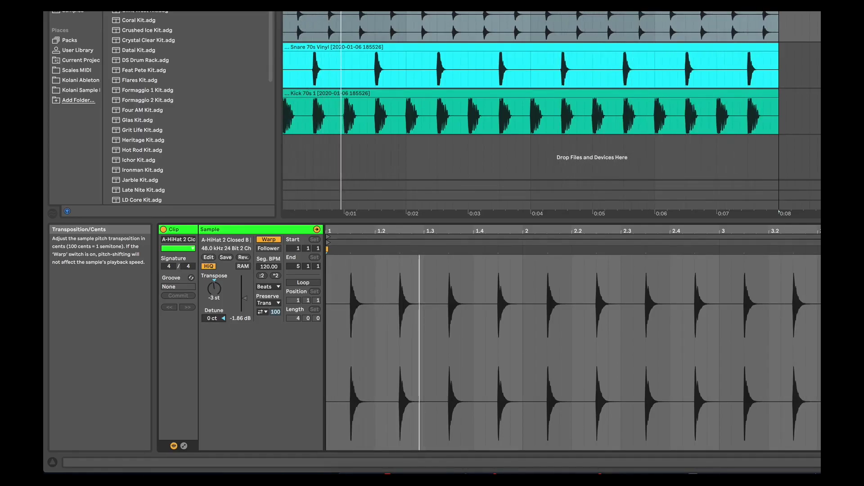
mouse_move(214, 289)
left_mouse_down()
mouse_move(214, 324)
mouse_move(215, 275)
left_mouse_up()
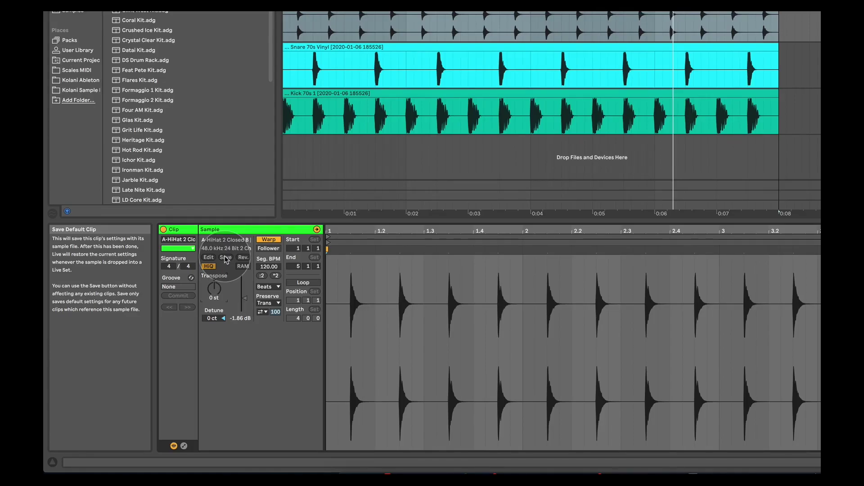
- Try reversing the High Hat sample and switching its RAM mode on and off
left_click(225, 258)
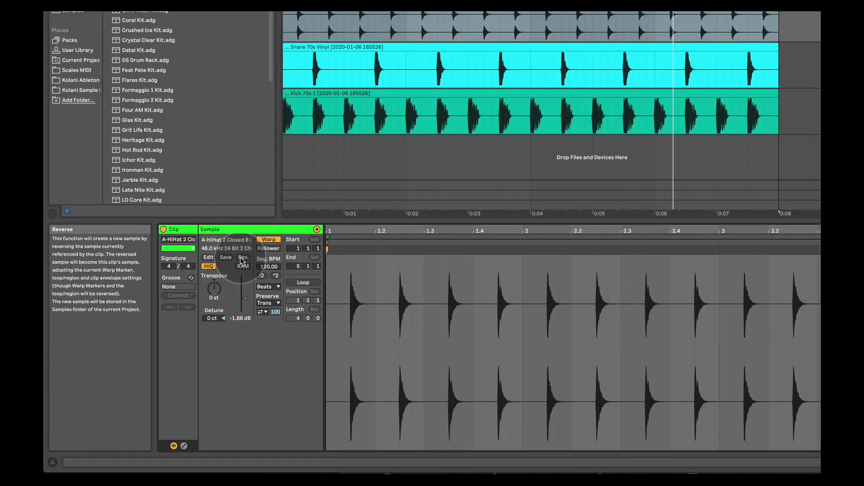
left_click(243, 258)
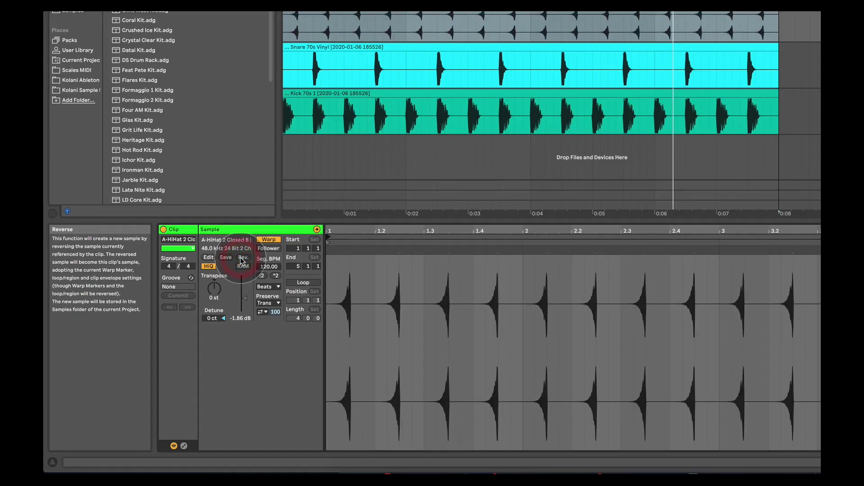
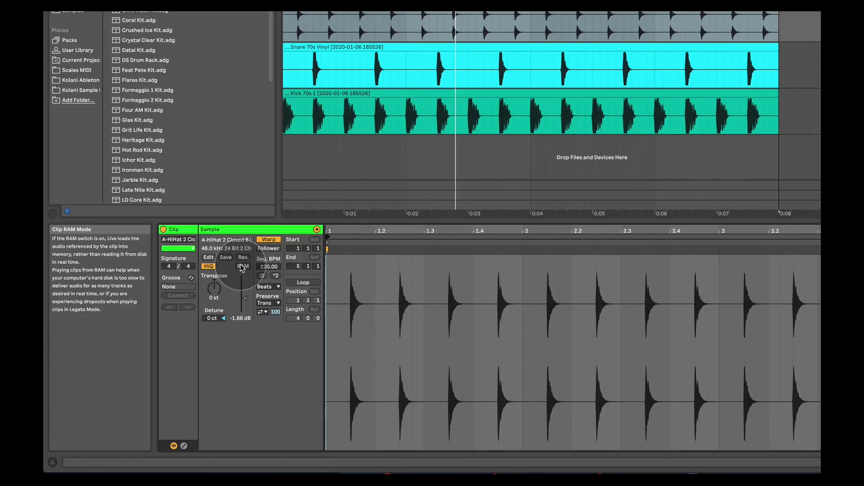
left_click(242, 267)
left_click(243, 267)
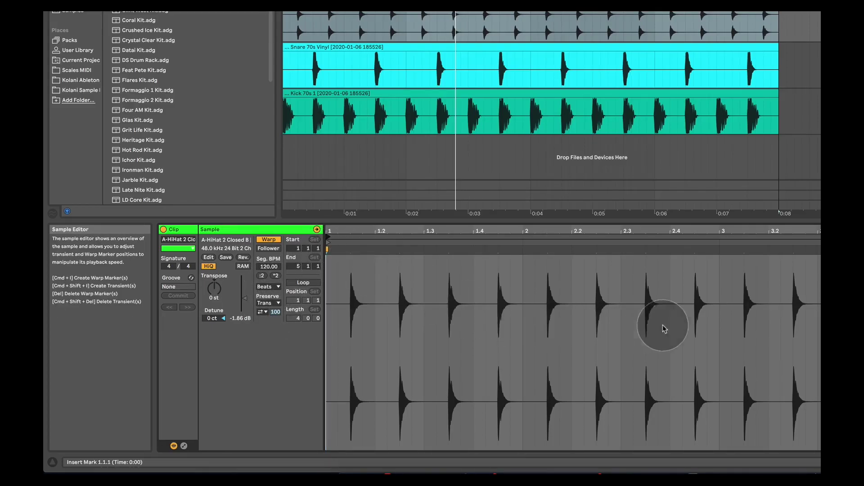
- Try moving the High Hat clip's start marker to the first hit at 1.1.3, and return it to 1.1.1
left_click_drag(621, 310, 318, 305)
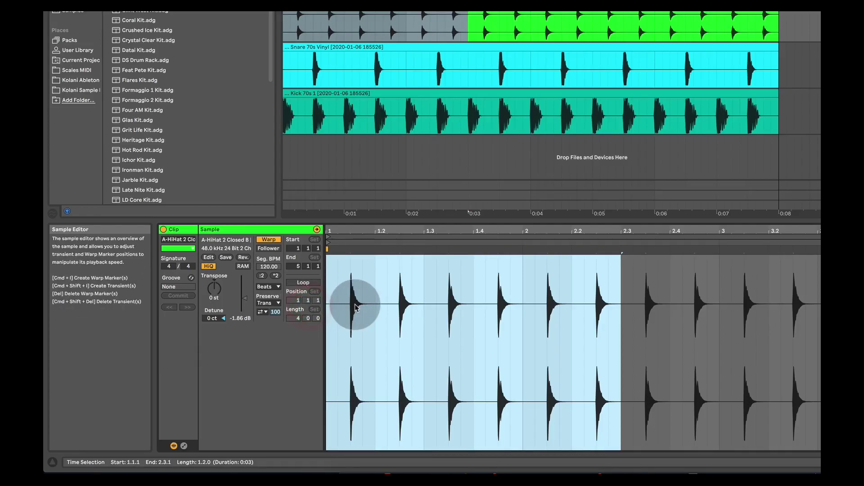
left_click(352, 303)
left_click_drag(329, 242, 352, 243)
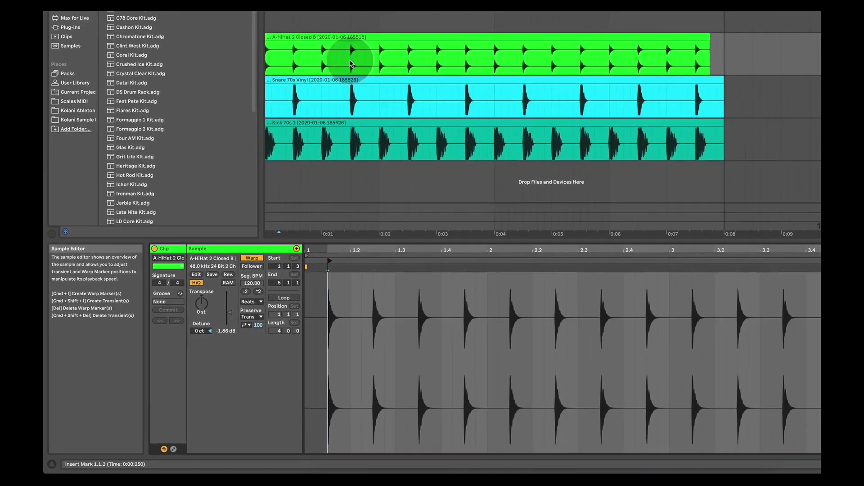
left_click(366, 12)
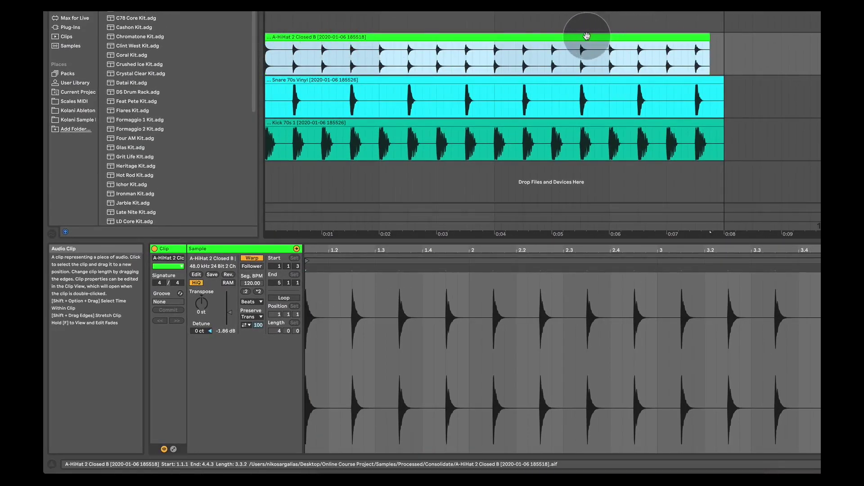
left_click(314, 285)
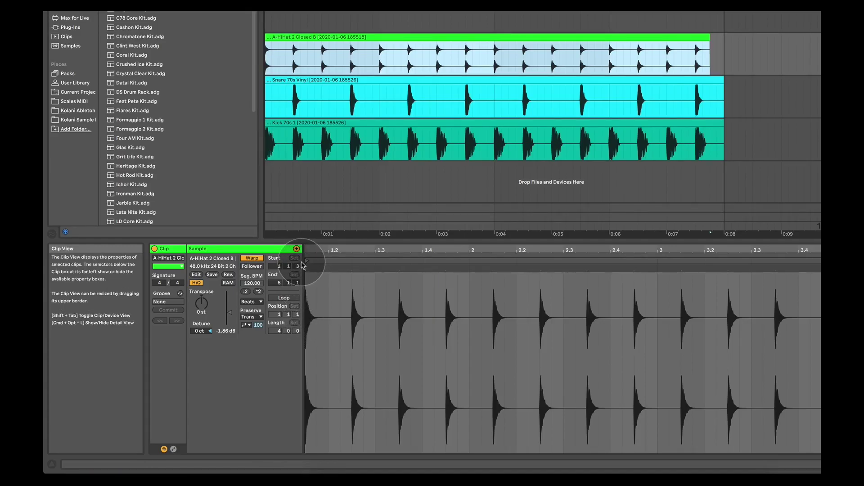
left_click_drag(305, 260, 297, 261)
left_click(284, 57)
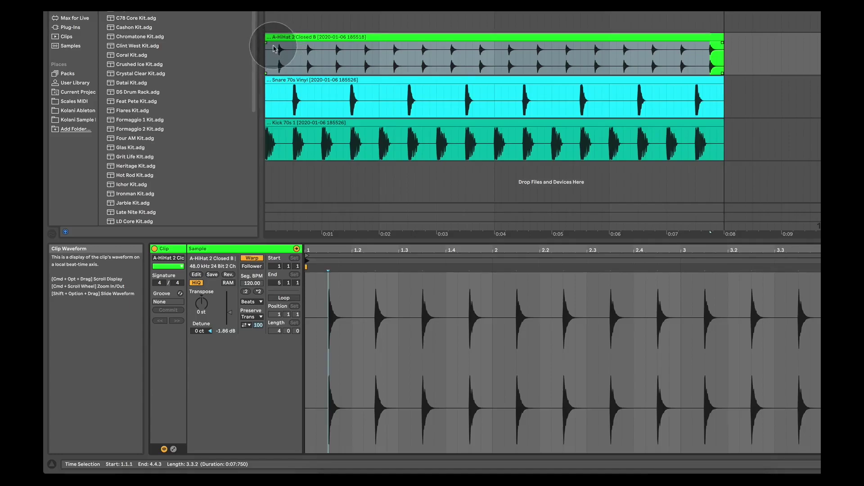
- Audition the High Hat clip with its start marker at 1.1.3 and restore the start to 1.1.1
left_click_drag(306, 261, 329, 262)
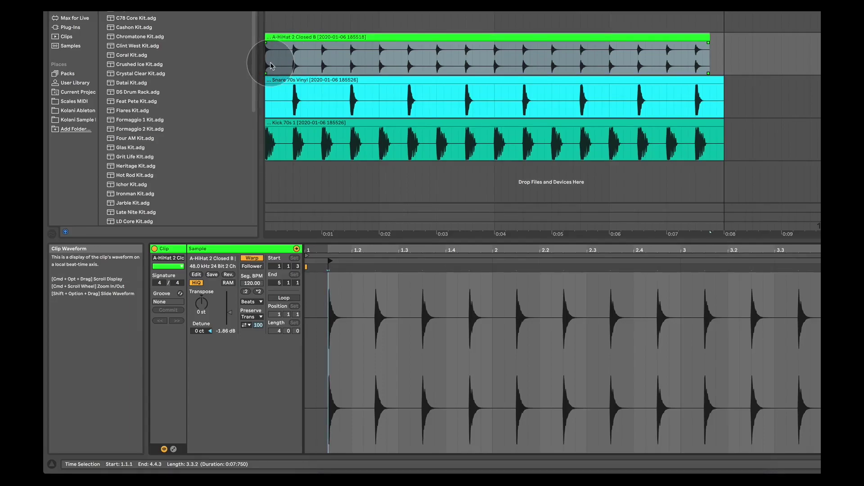
key("space")
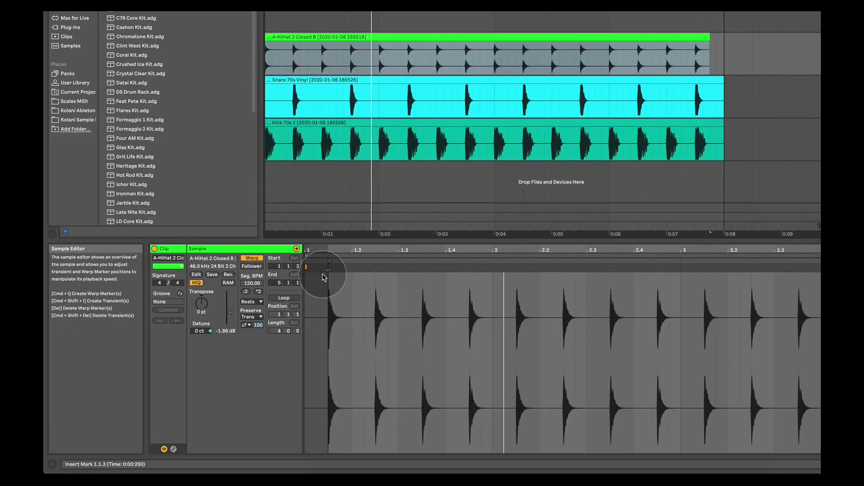
left_click_drag(330, 261, 300, 260)
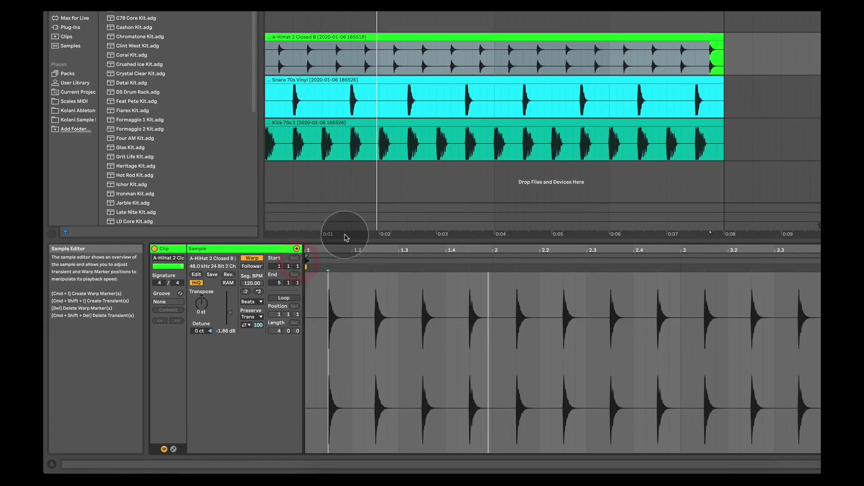
left_click(265, 56)
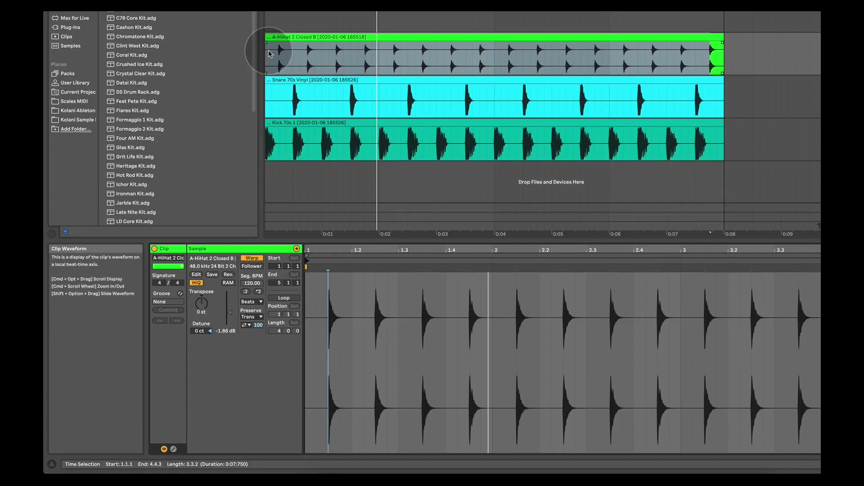
left_click(281, 45)
left_click(282, 53)
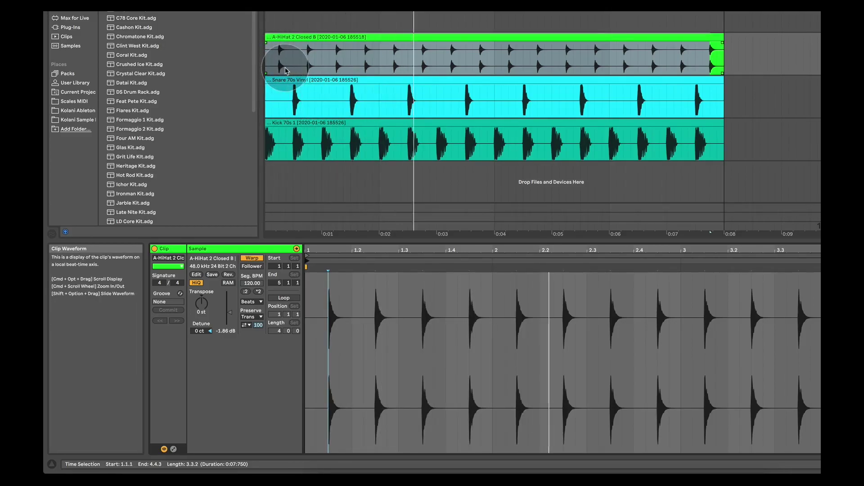
left_click(365, 335)
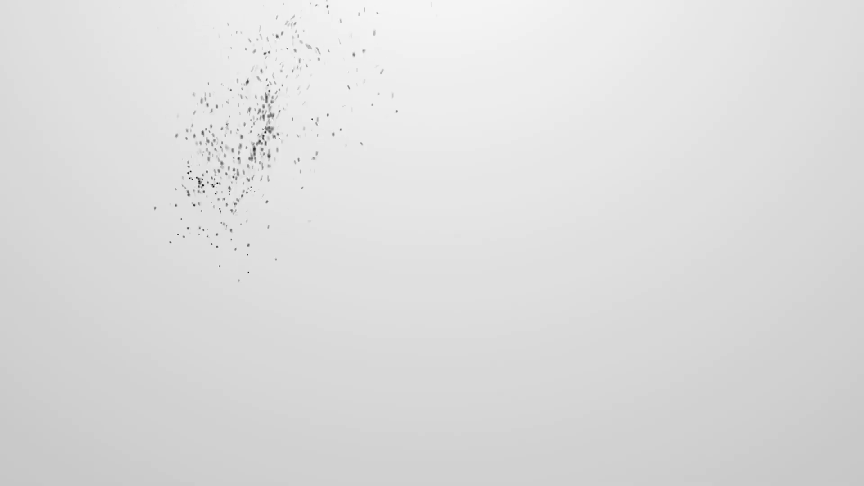